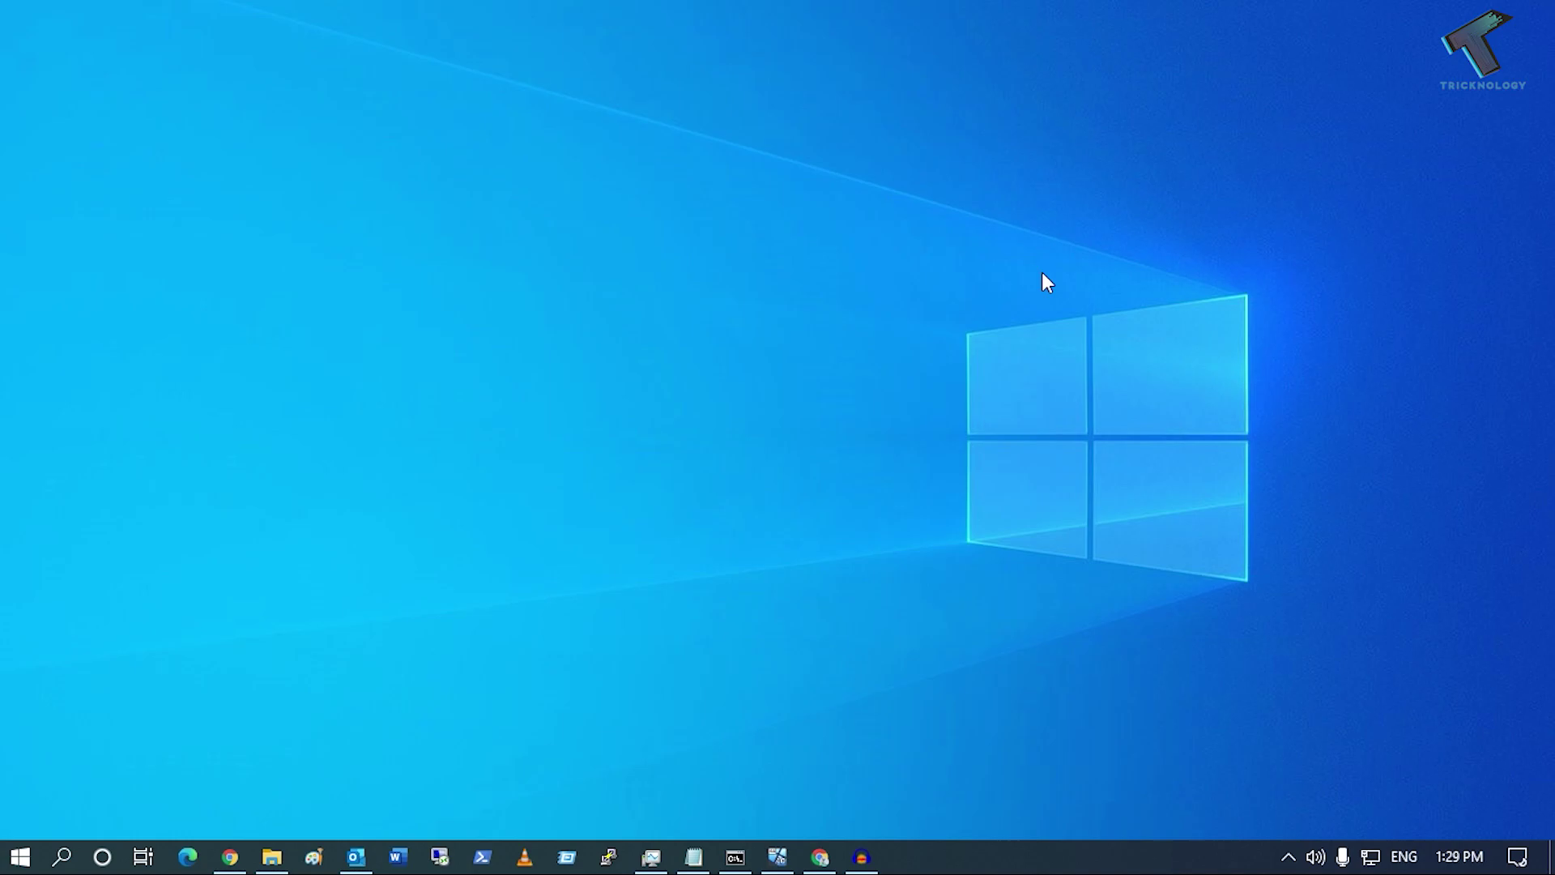
Start the TeamViewer for Windows download from the restored download page, then cancel it
left_click(821, 856)
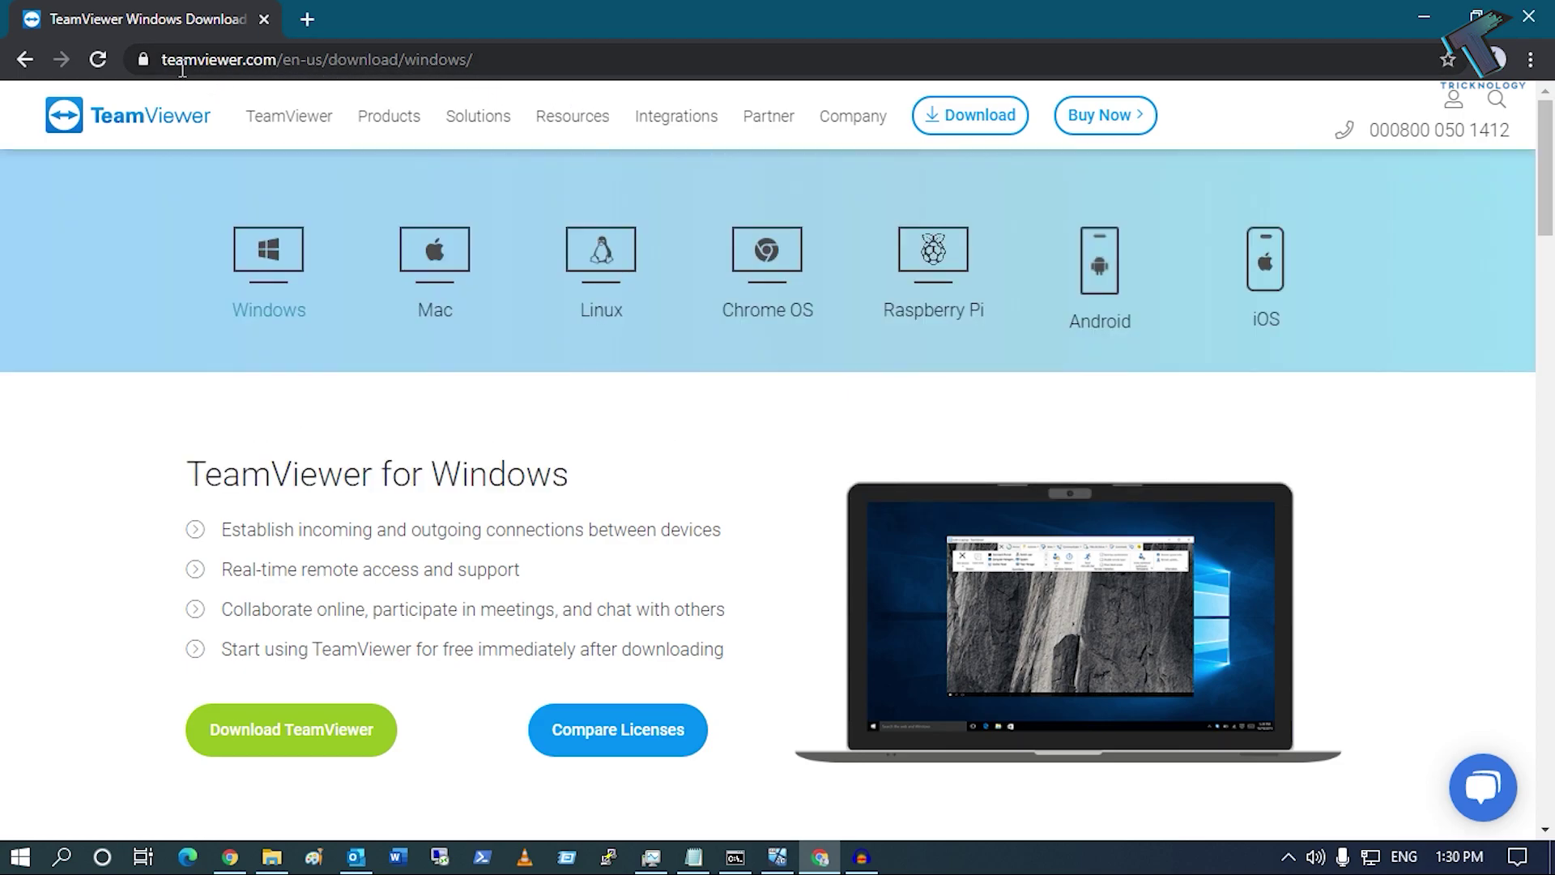
left_click(525, 61)
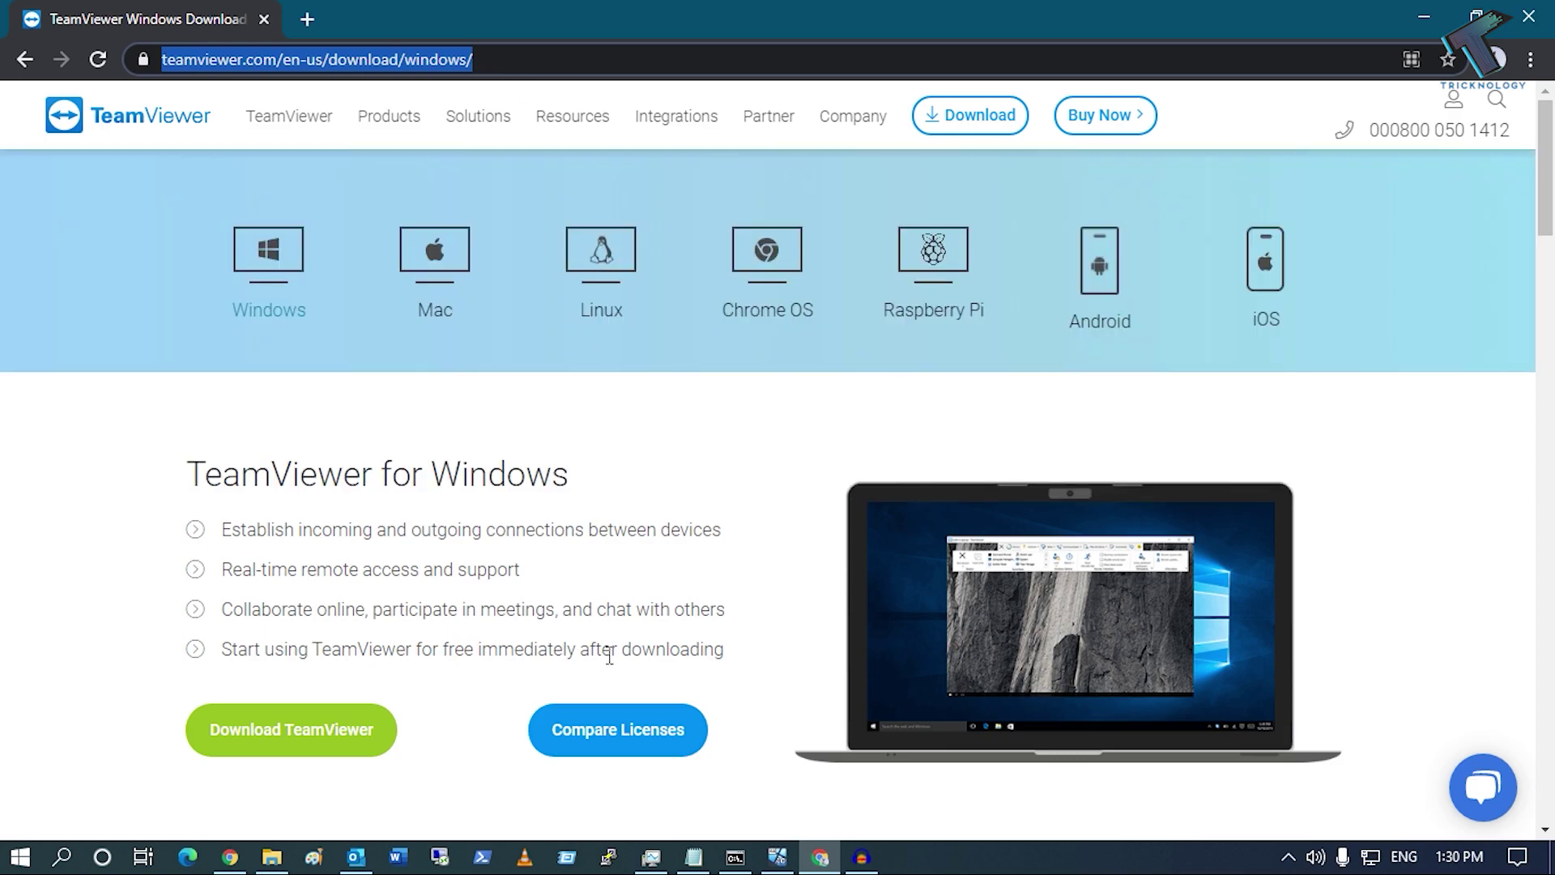
scroll(608, 649, "down", 1)
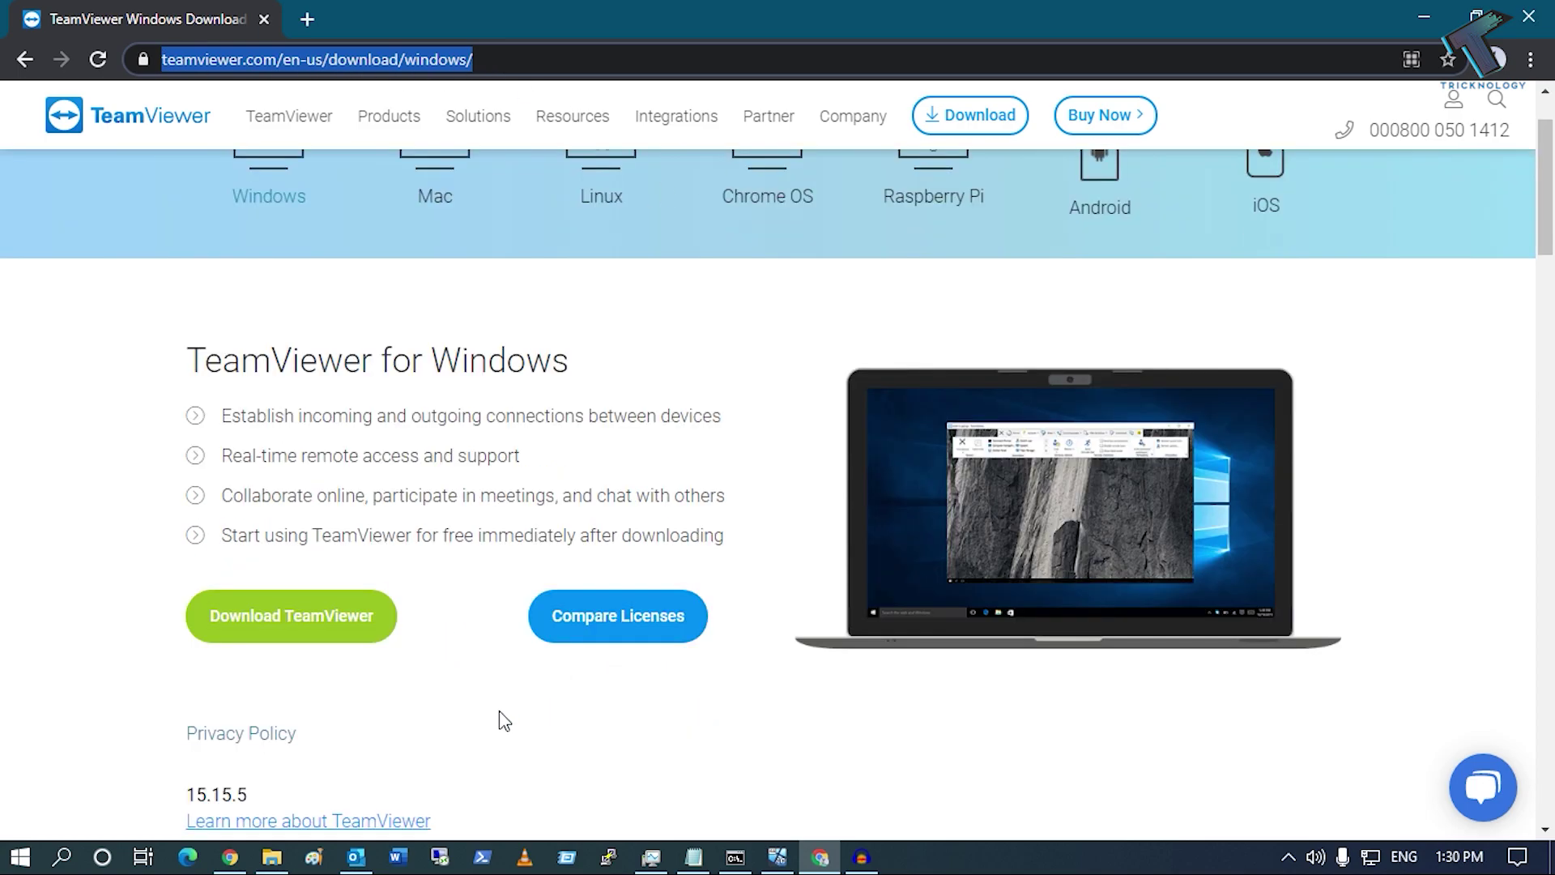
left_click(339, 626)
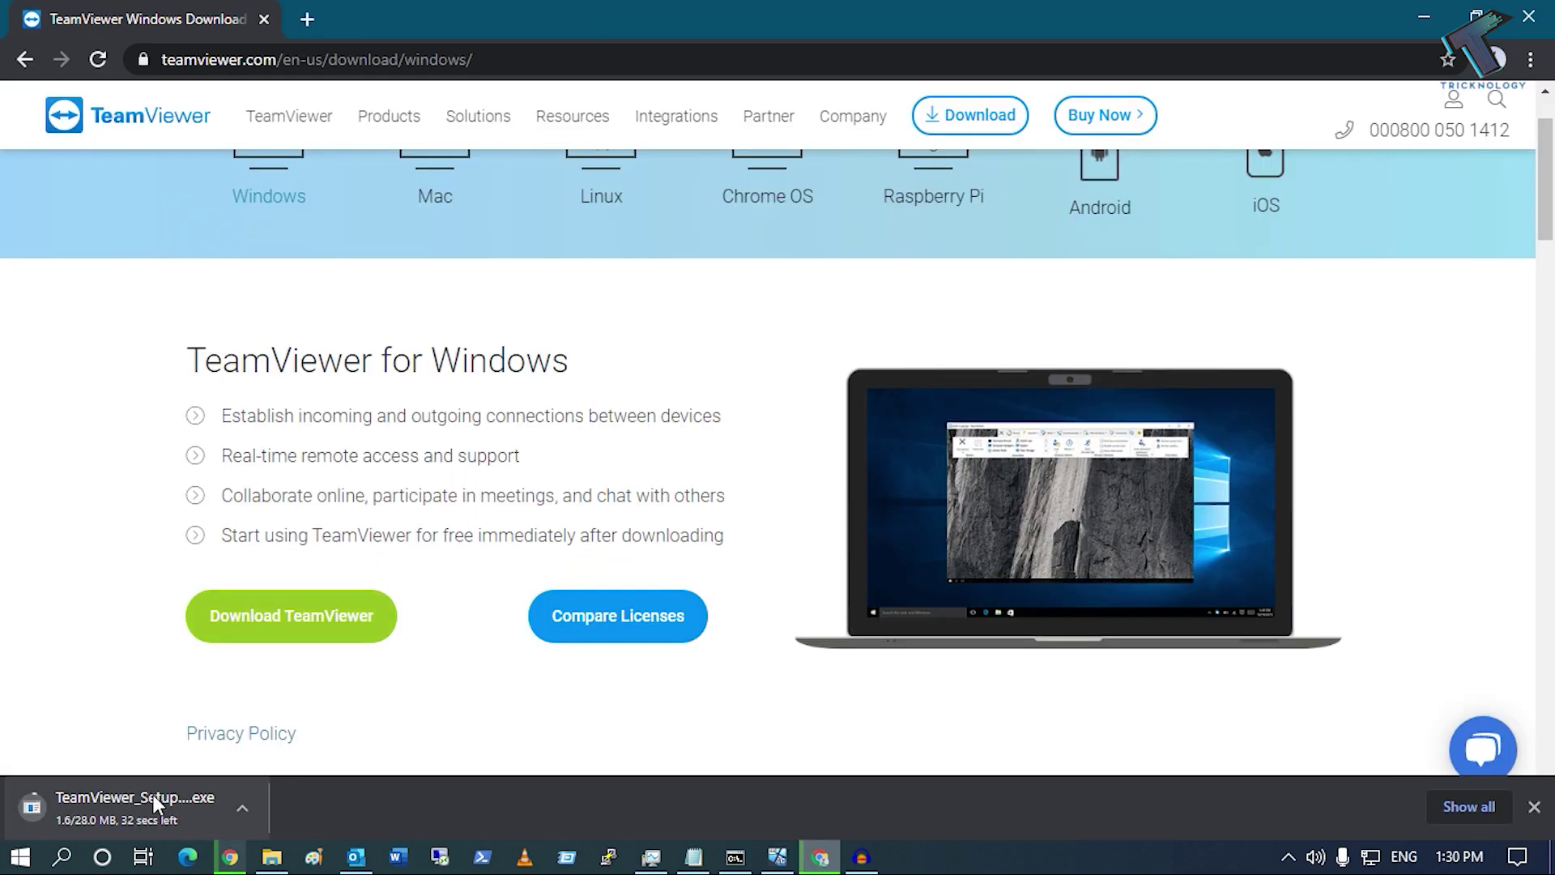
left_click(244, 807)
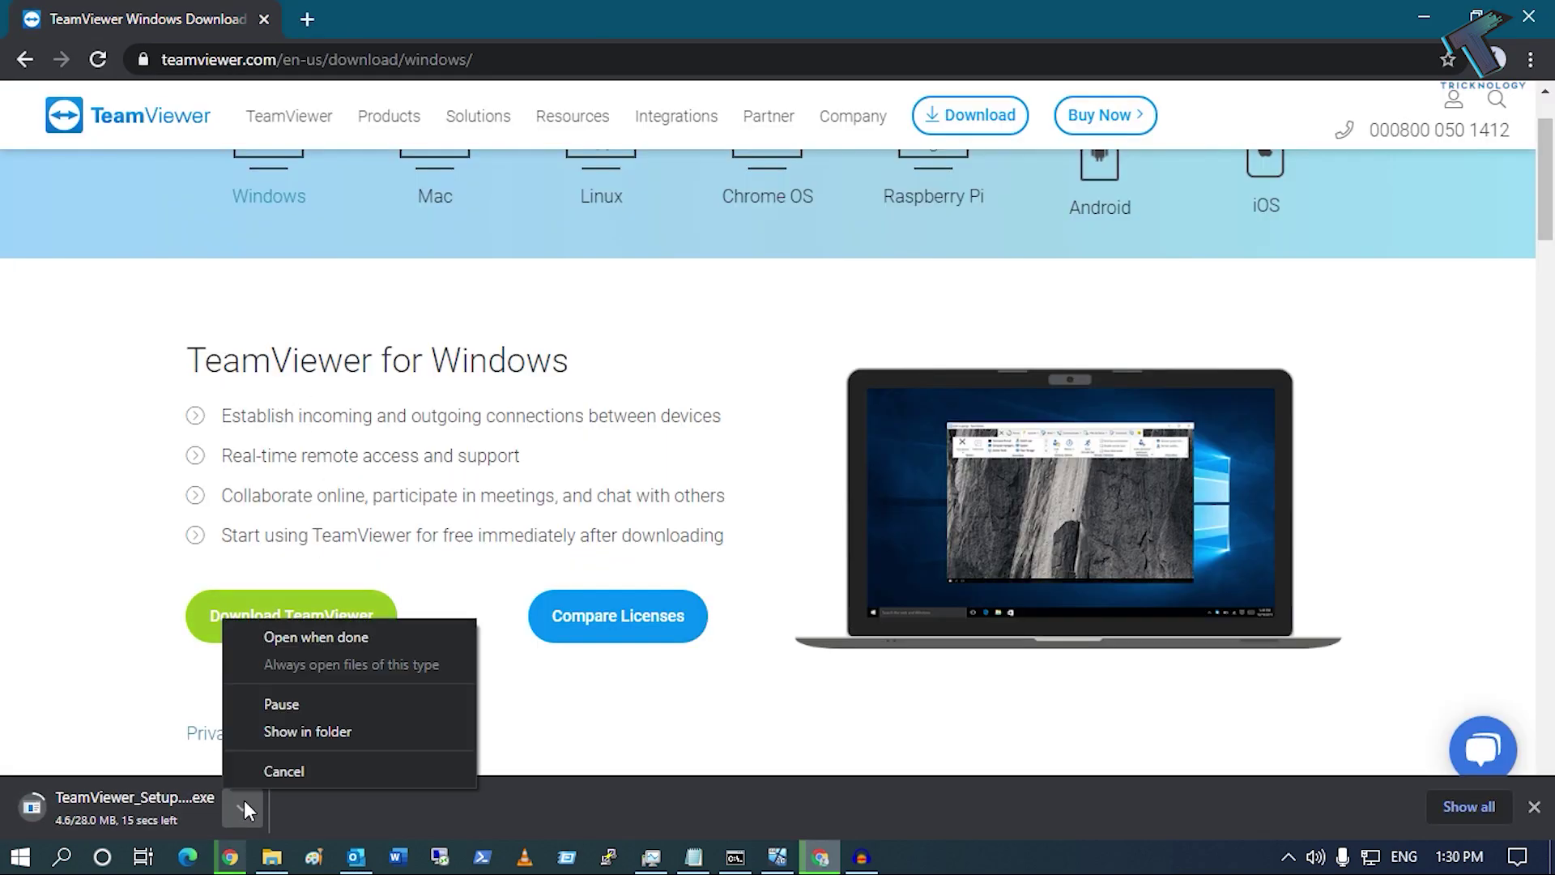
left_click(290, 769)
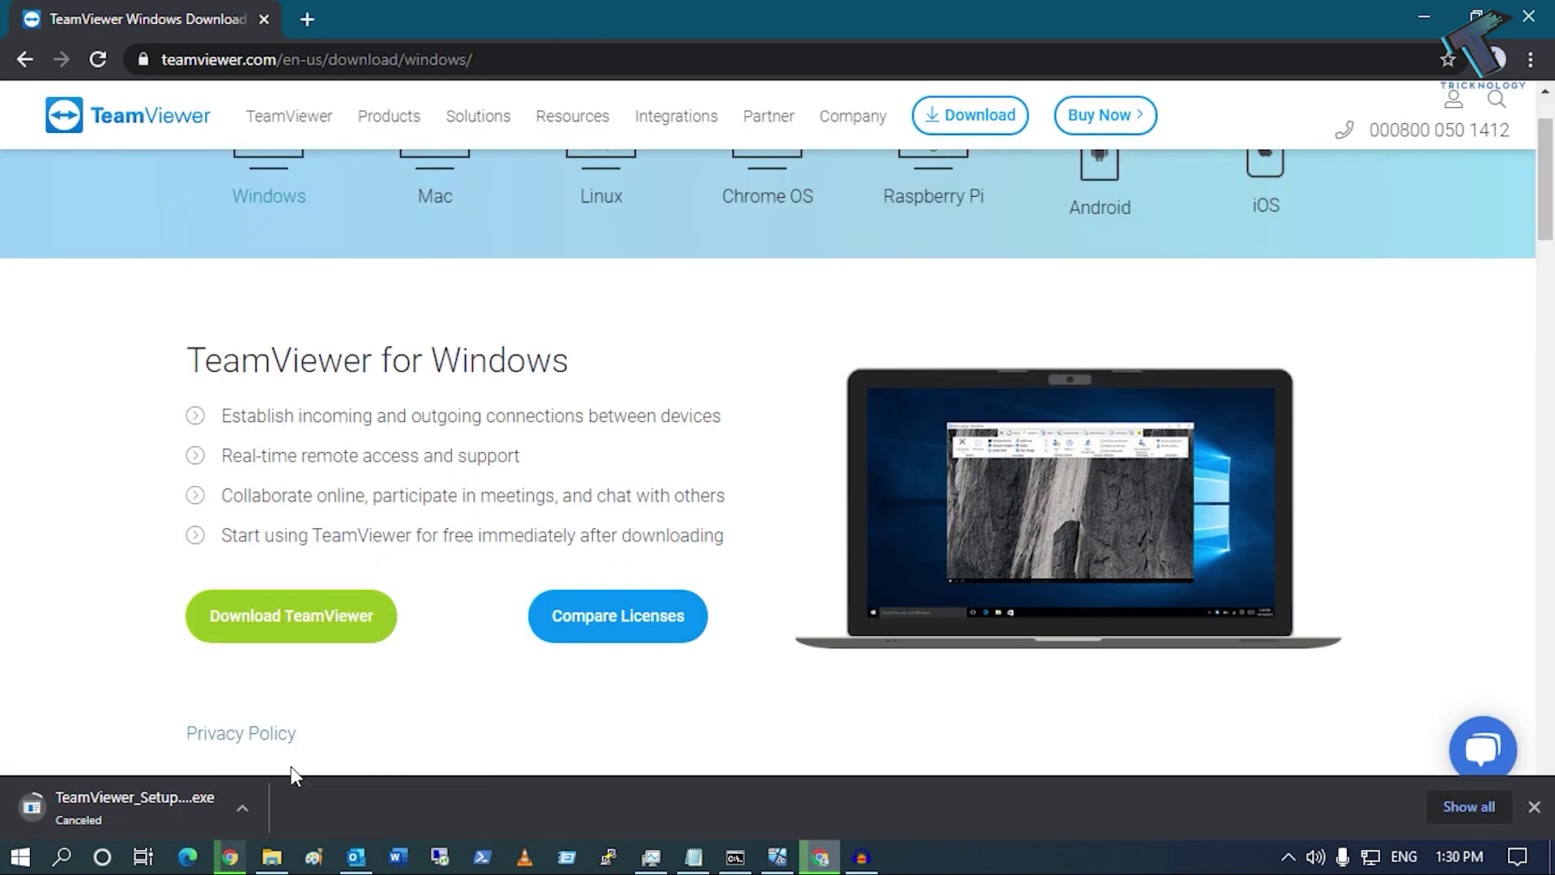
Show the folder holding the existing TeamViewer setup file and bring up its context menu
left_click(274, 859)
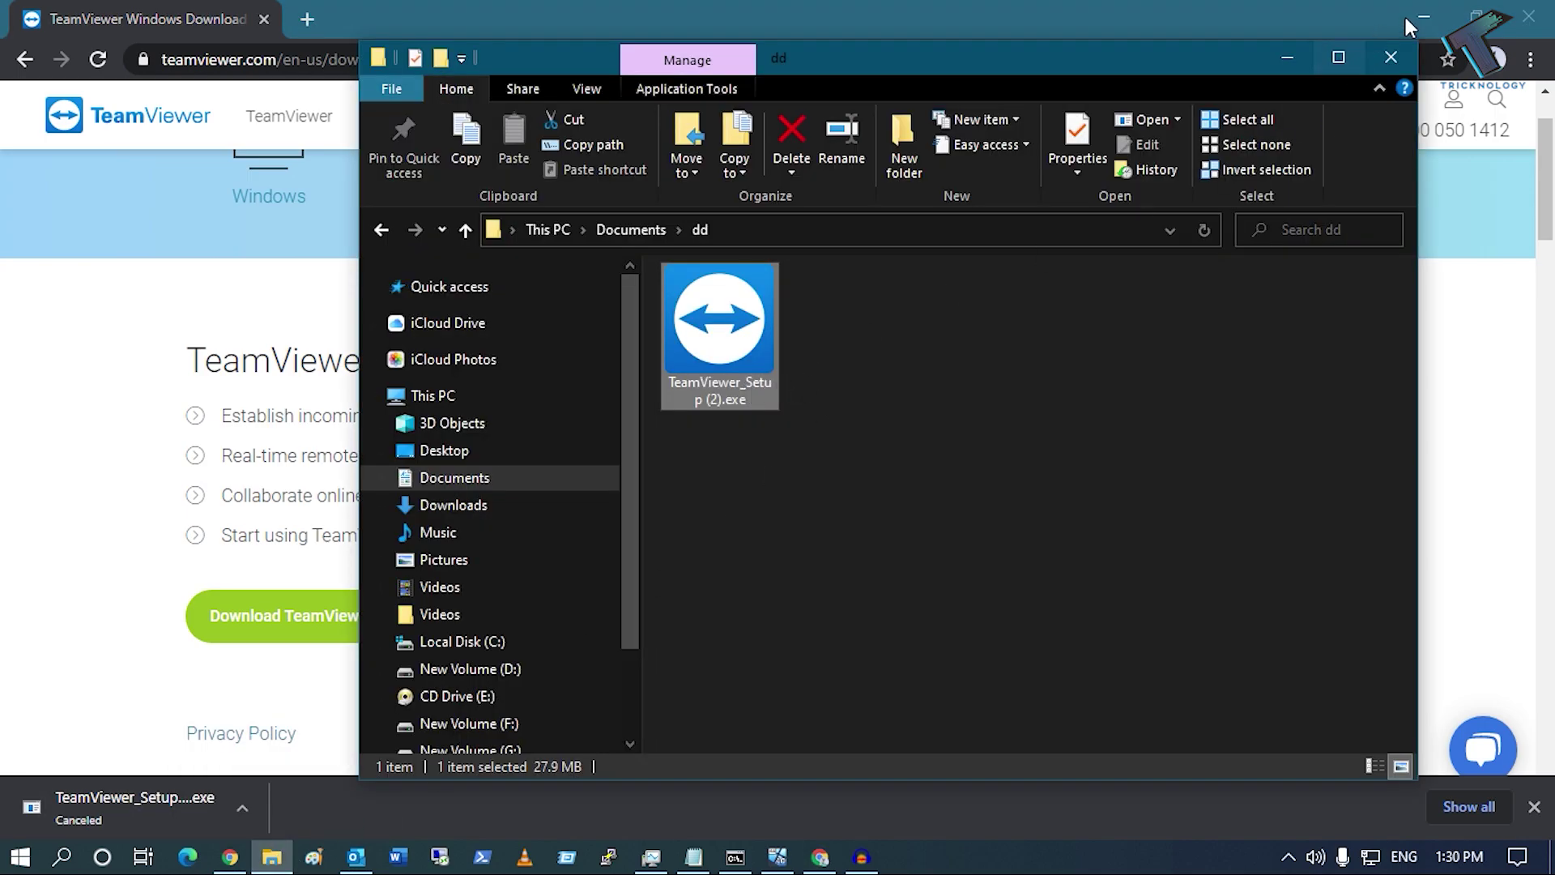
left_click(1404, 21)
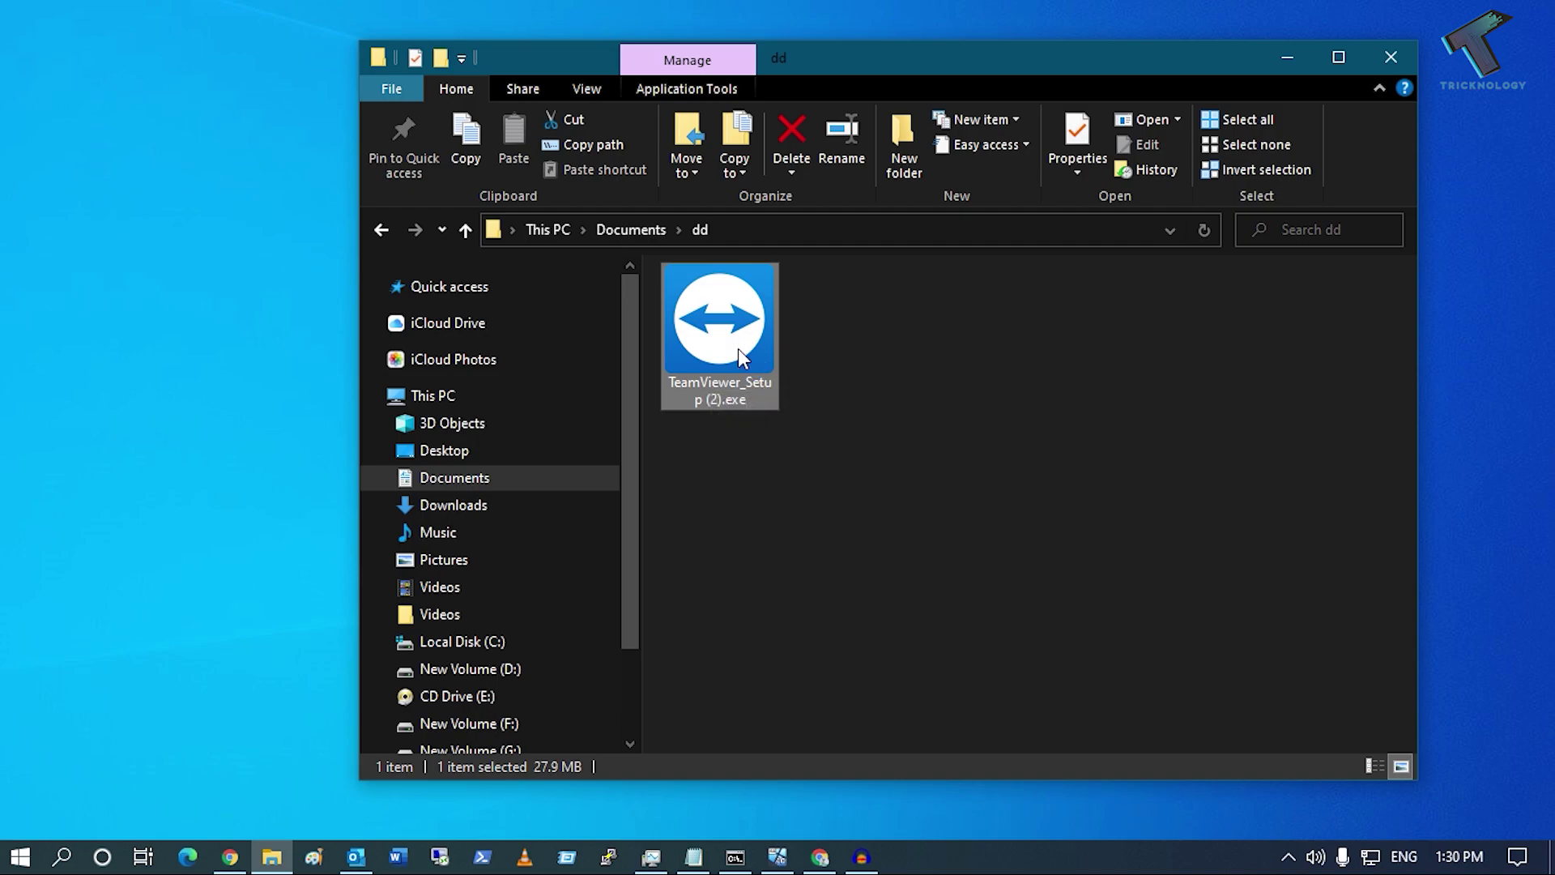
right_click(738, 349)
Launch TeamViewer_Setup (2).exe with 'Run only (one time use)' and accept the license to run
left_click(825, 190)
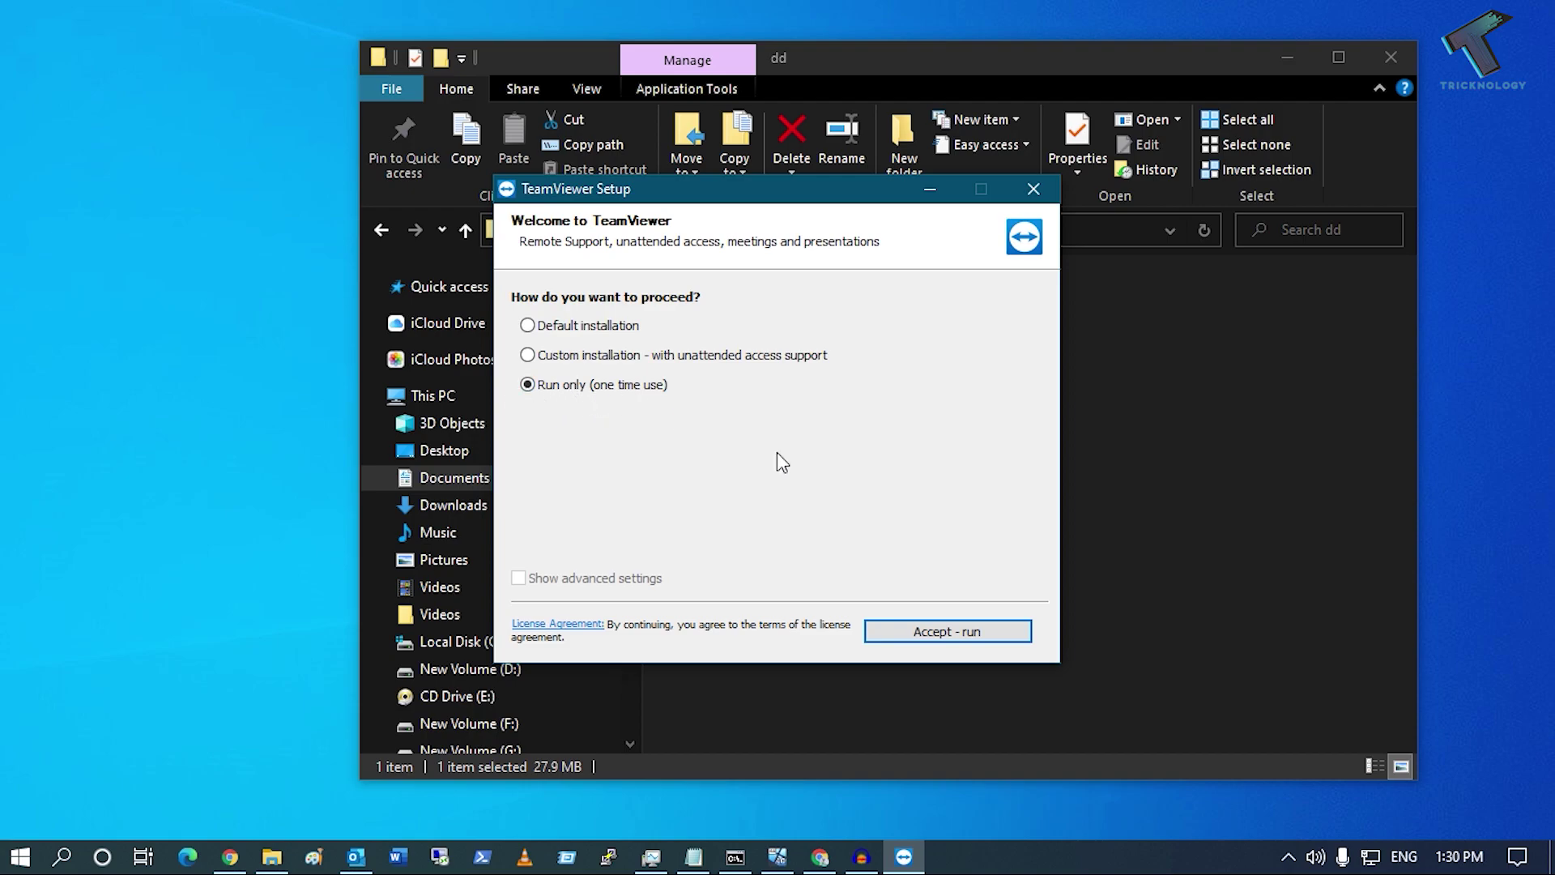
left_click(960, 630)
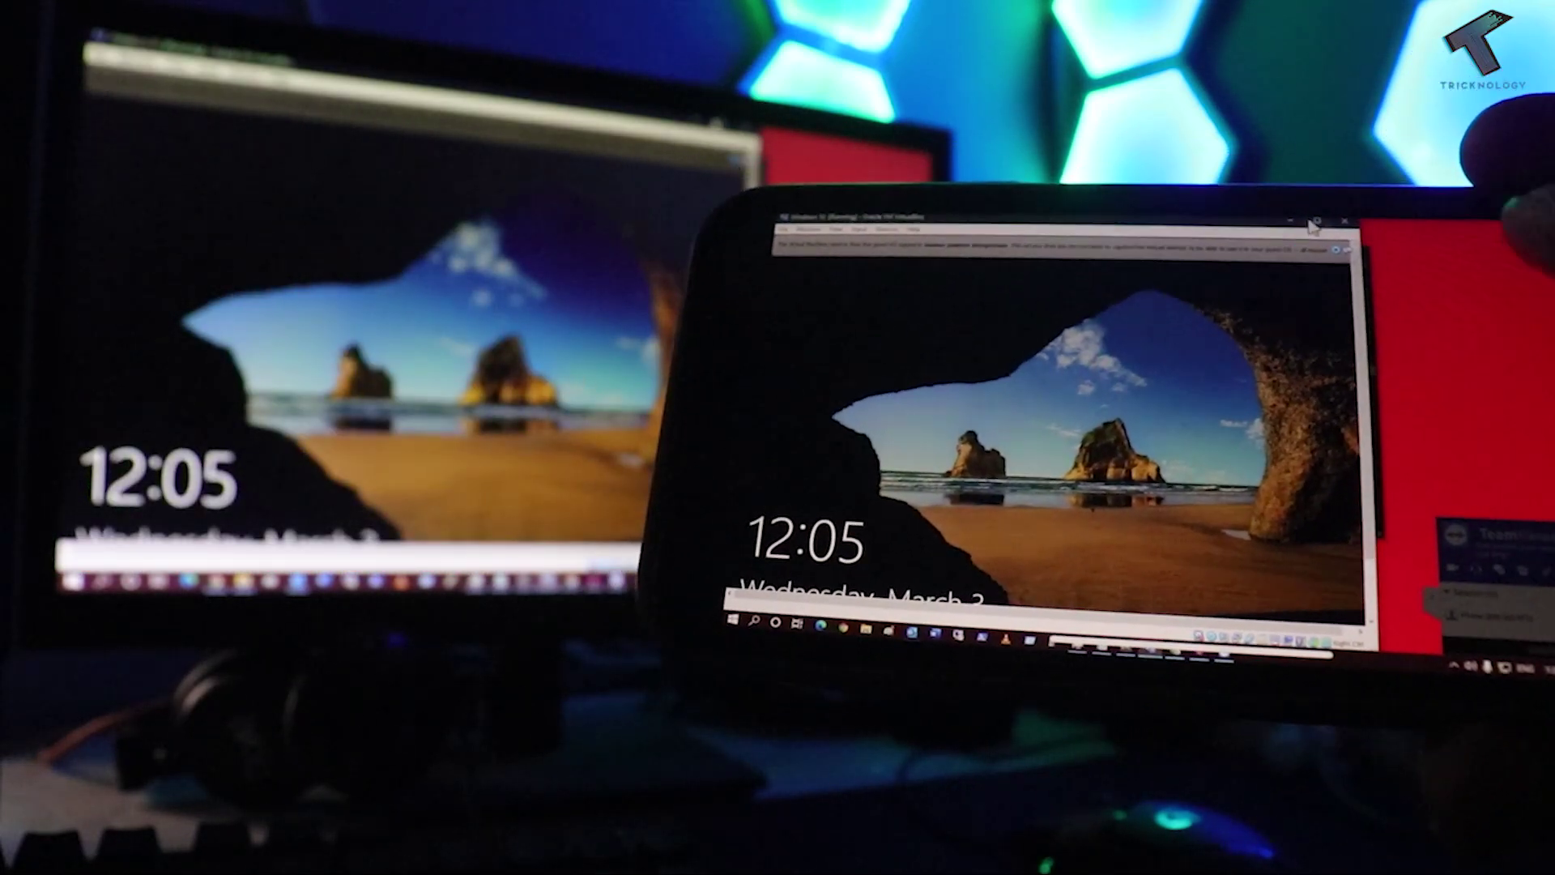
Close the remote PC's VirtualBox window to reveal the Command Prompt's ping replies
left_click(1309, 225)
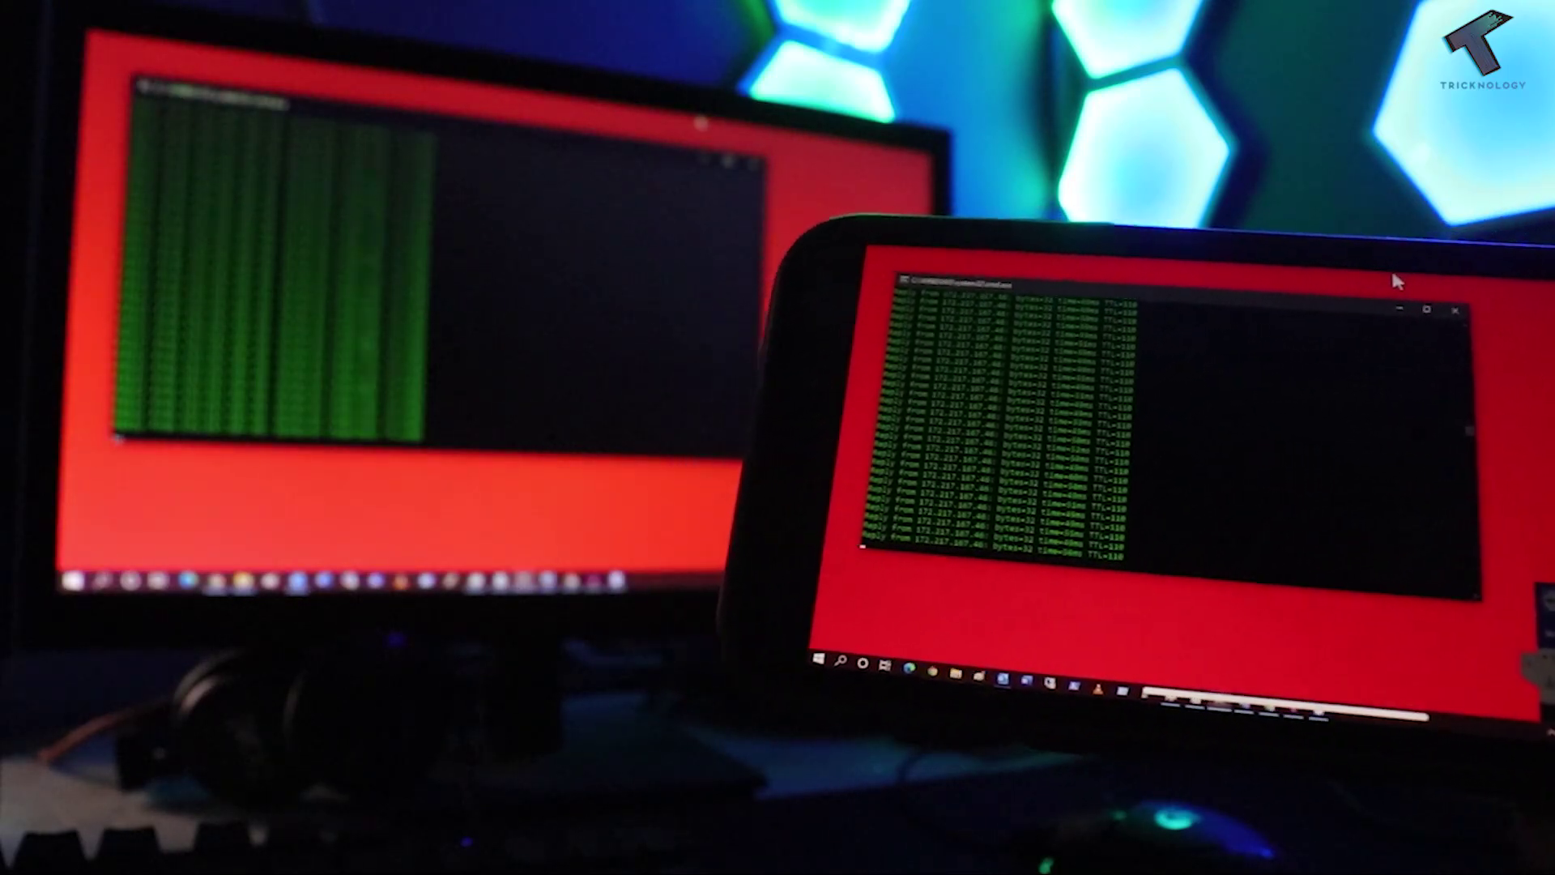